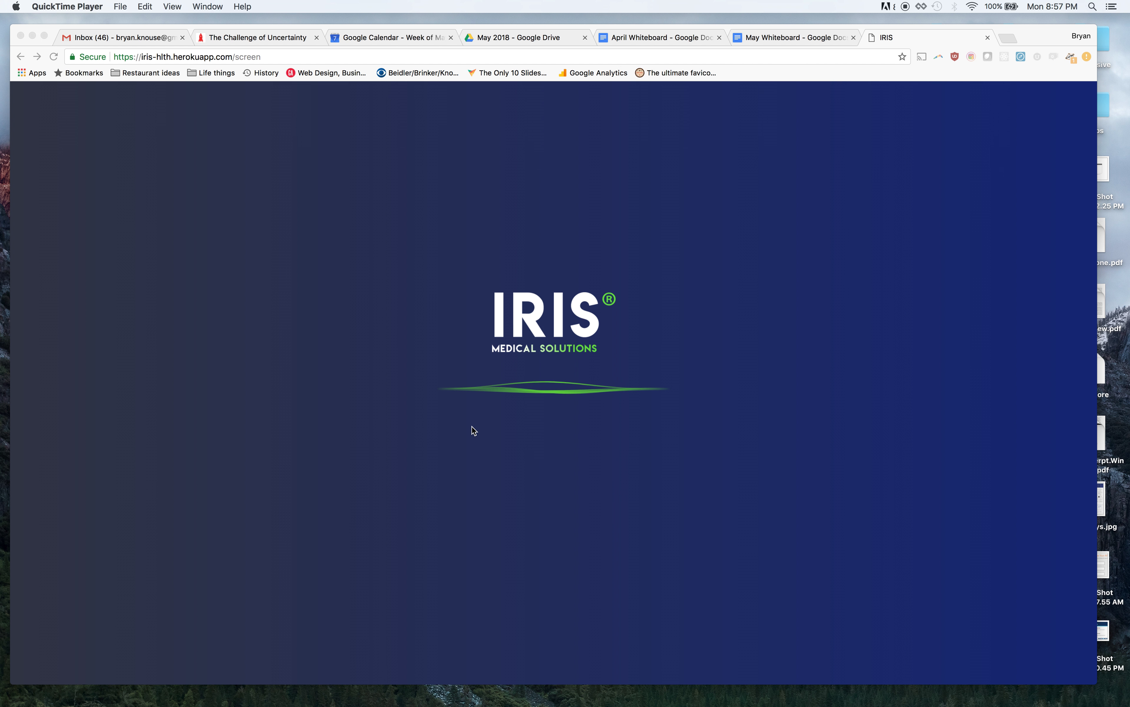
- Bring the IRIS browser window forward and enter the app from its start screen
{"action": "left_click", "coordinate": [618, 396]}
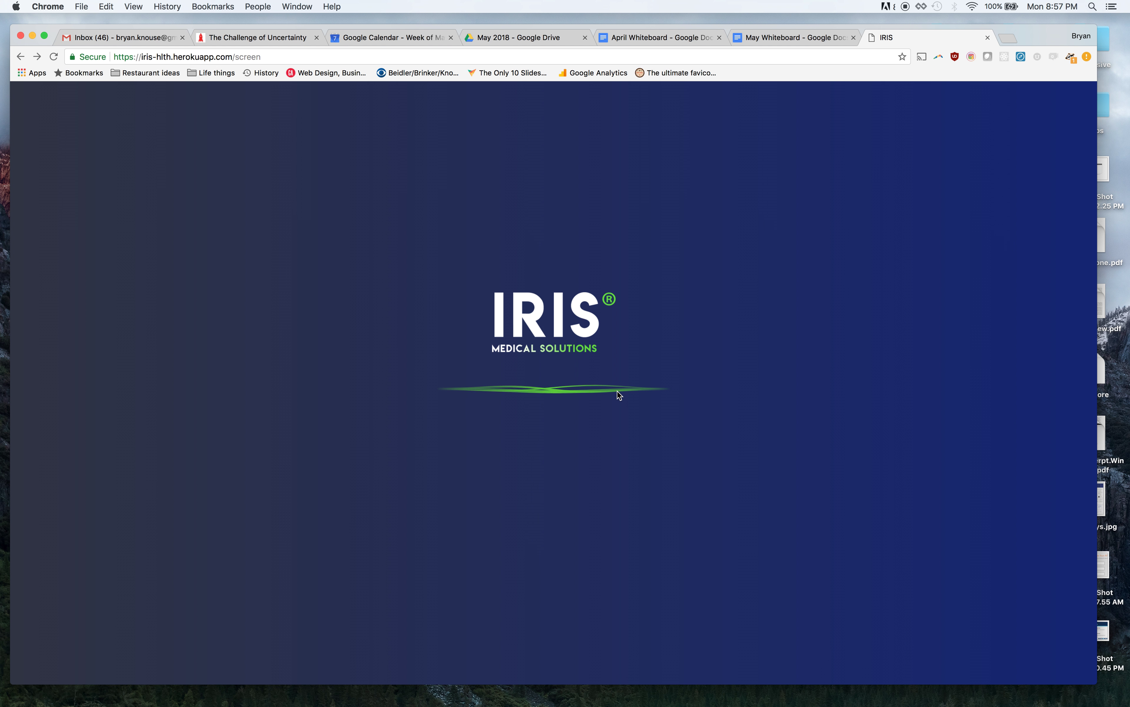
{"action": "left_click", "coordinate": [550, 329]}
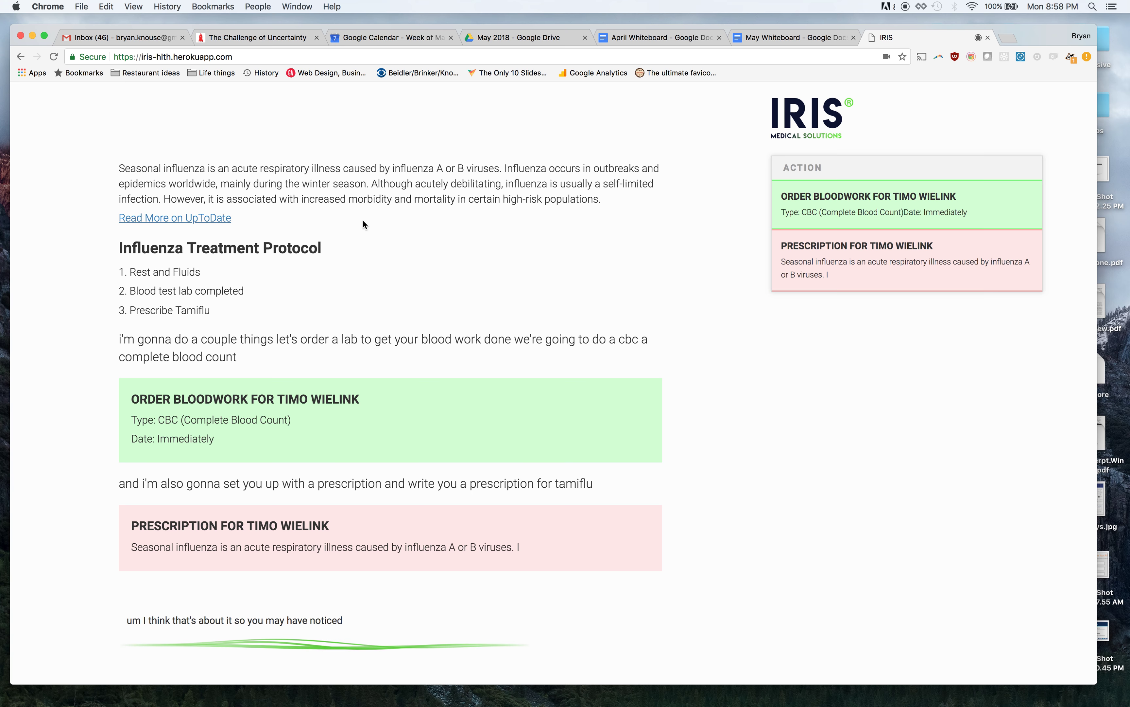
{"action": "scroll", "coordinate": [363, 220], "scroll_direction": "up", "scroll_amount": 5}
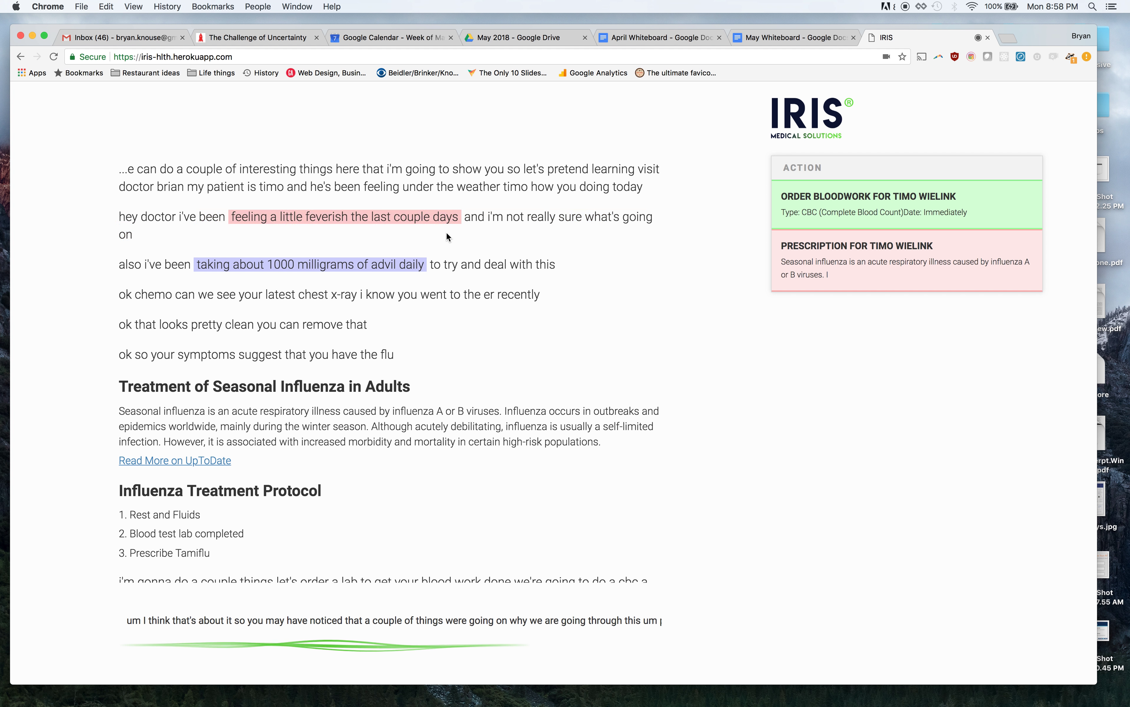
{"action": "left_click_drag", "start_coordinate": [464, 217], "coordinate": [234, 210]}
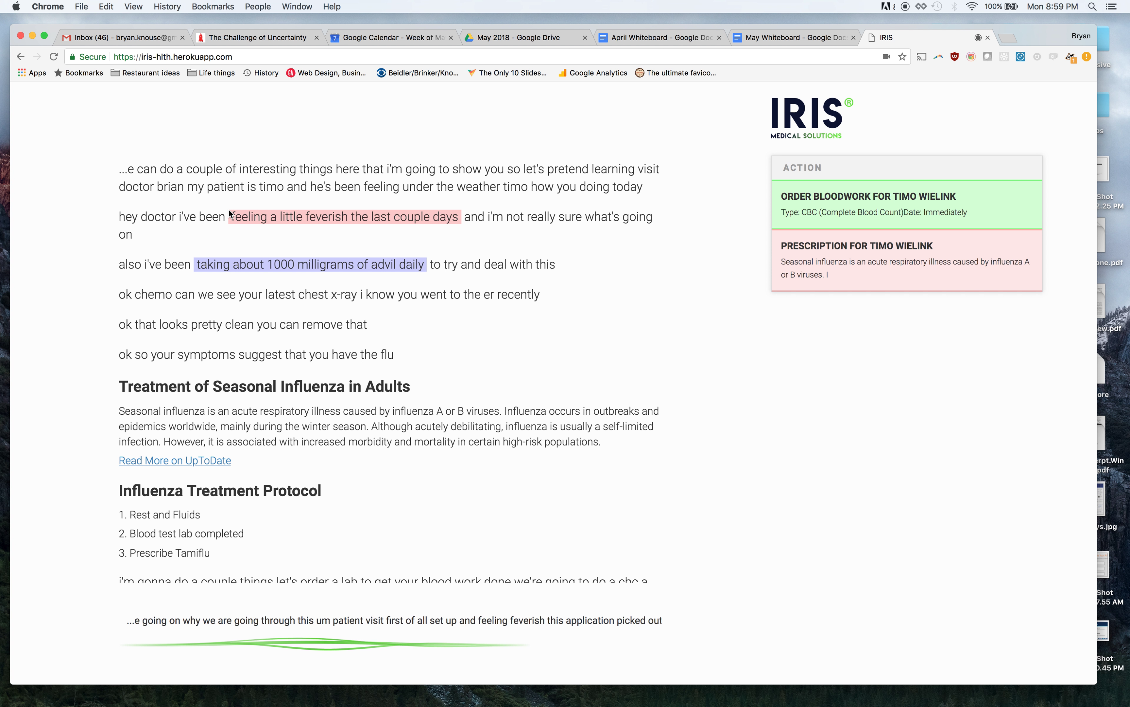
{"action": "left_click_drag", "start_coordinate": [229, 213], "coordinate": [459, 219]}
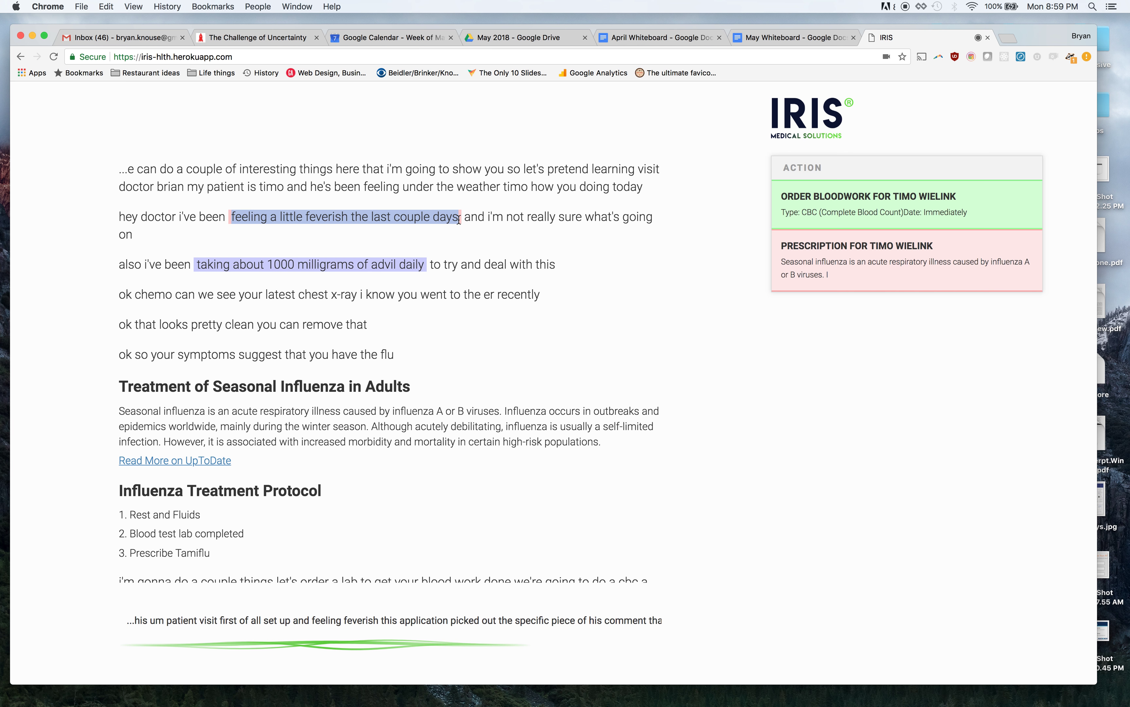
{"action": "left_click", "coordinate": [275, 256]}
{"action": "left_click_drag", "start_coordinate": [195, 263], "coordinate": [430, 263]}
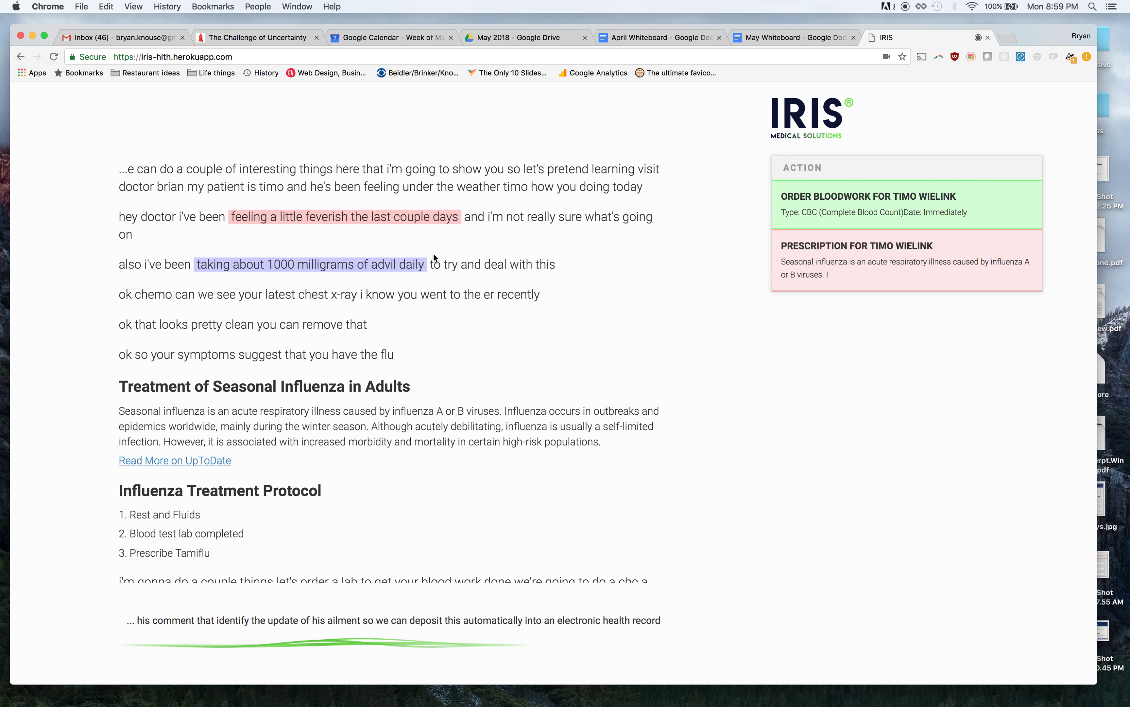
{"action": "left_click_drag", "start_coordinate": [427, 268], "coordinate": [188, 265]}
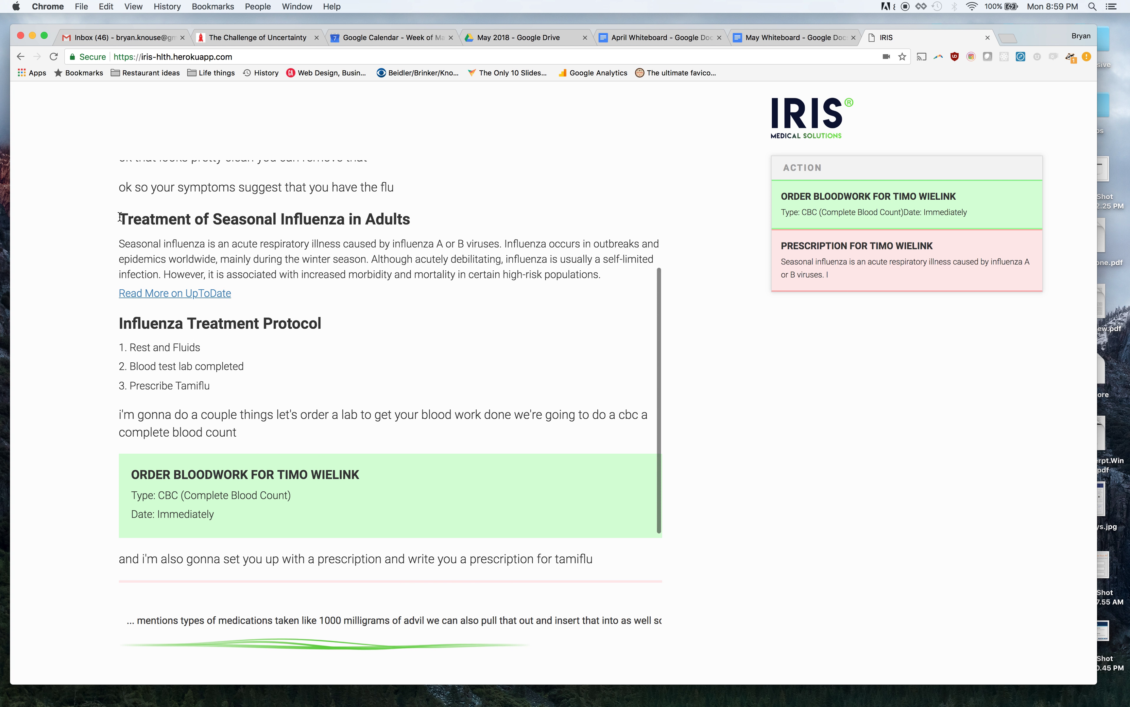
{"action": "left_click_drag", "start_coordinate": [118, 219], "coordinate": [200, 243]}
{"action": "left_click_drag", "start_coordinate": [296, 296], "coordinate": [326, 384]}
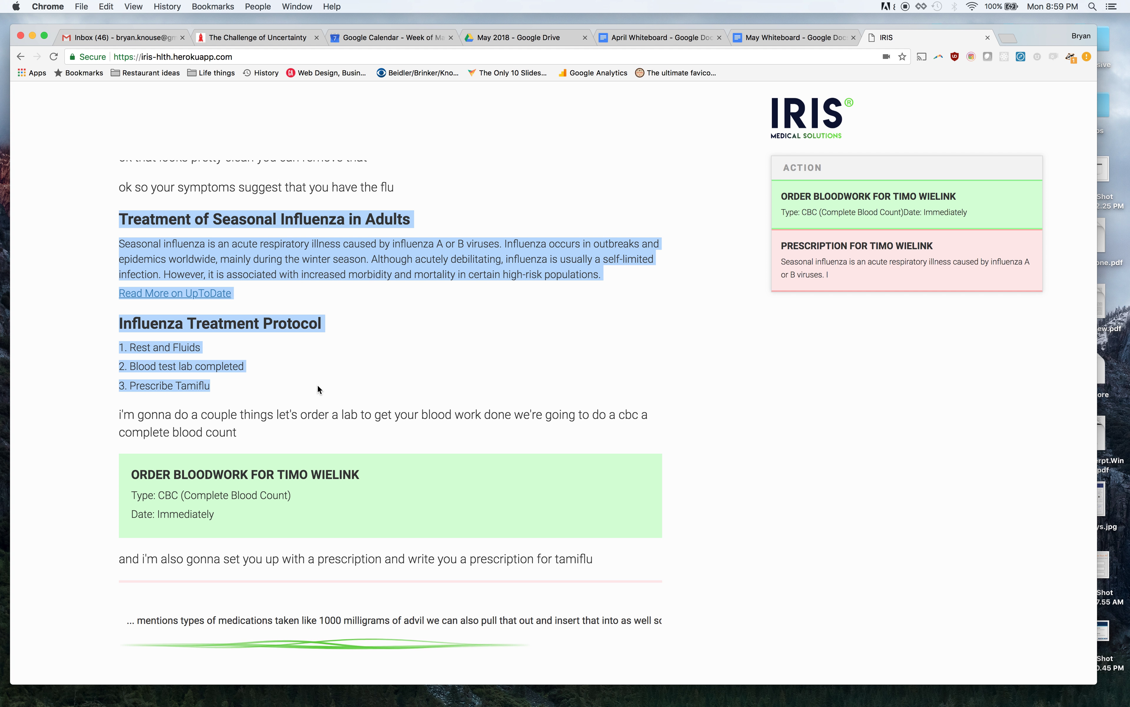
{"action": "left_click", "coordinate": [256, 284]}
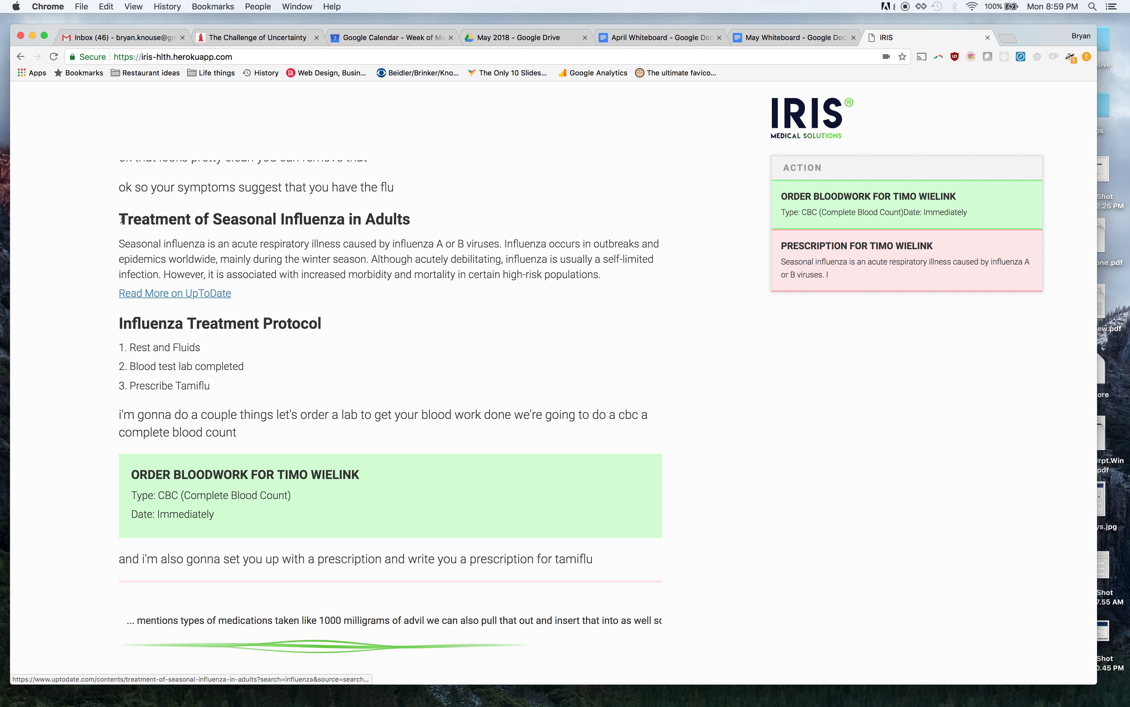
{"action": "left_click_drag", "start_coordinate": [119, 218], "coordinate": [392, 272]}
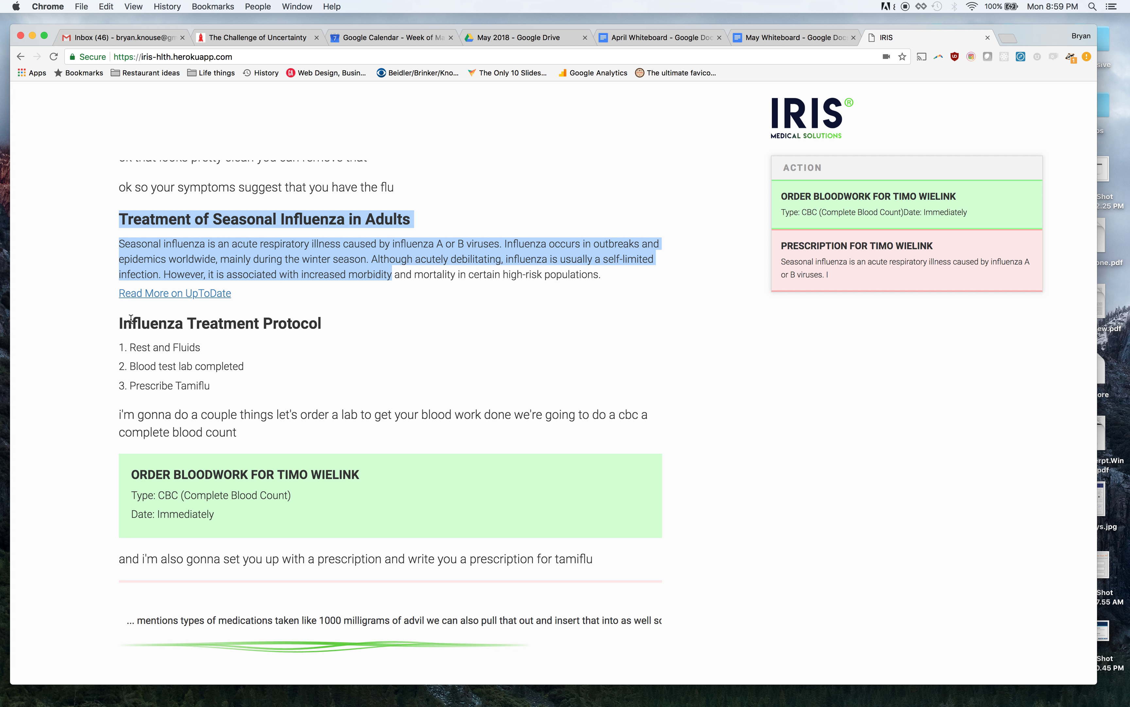
{"action": "left_click_drag", "start_coordinate": [131, 319], "coordinate": [286, 335]}
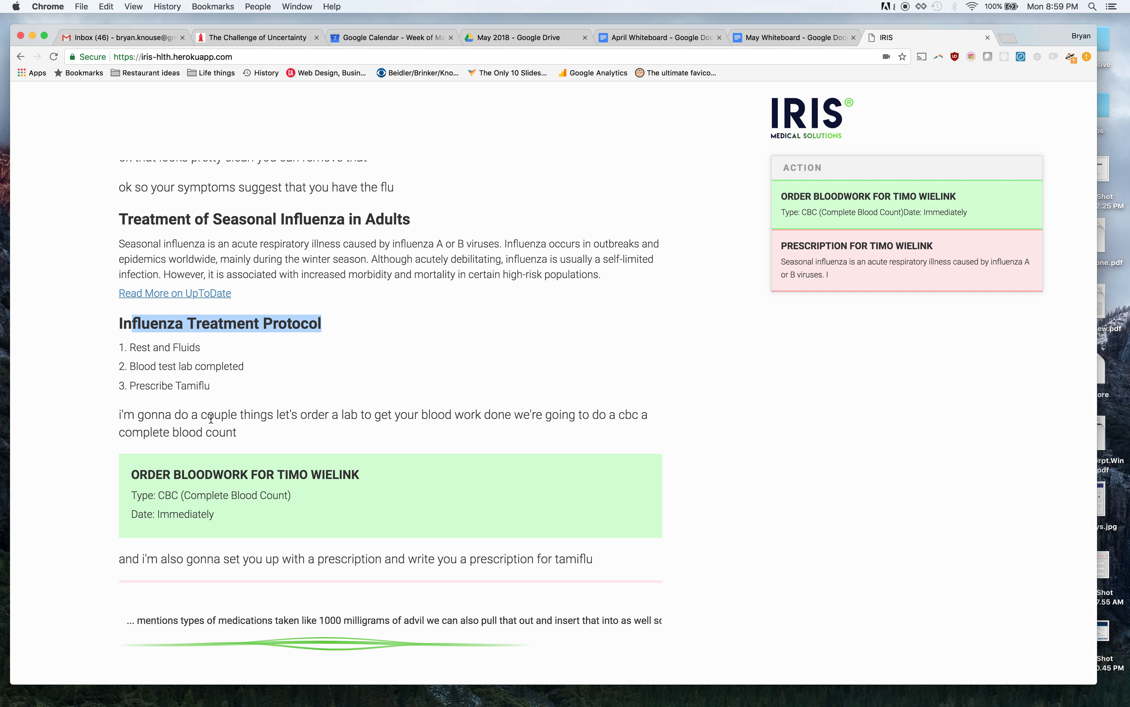
{"action": "left_click_drag", "start_coordinate": [219, 393], "coordinate": [120, 335]}
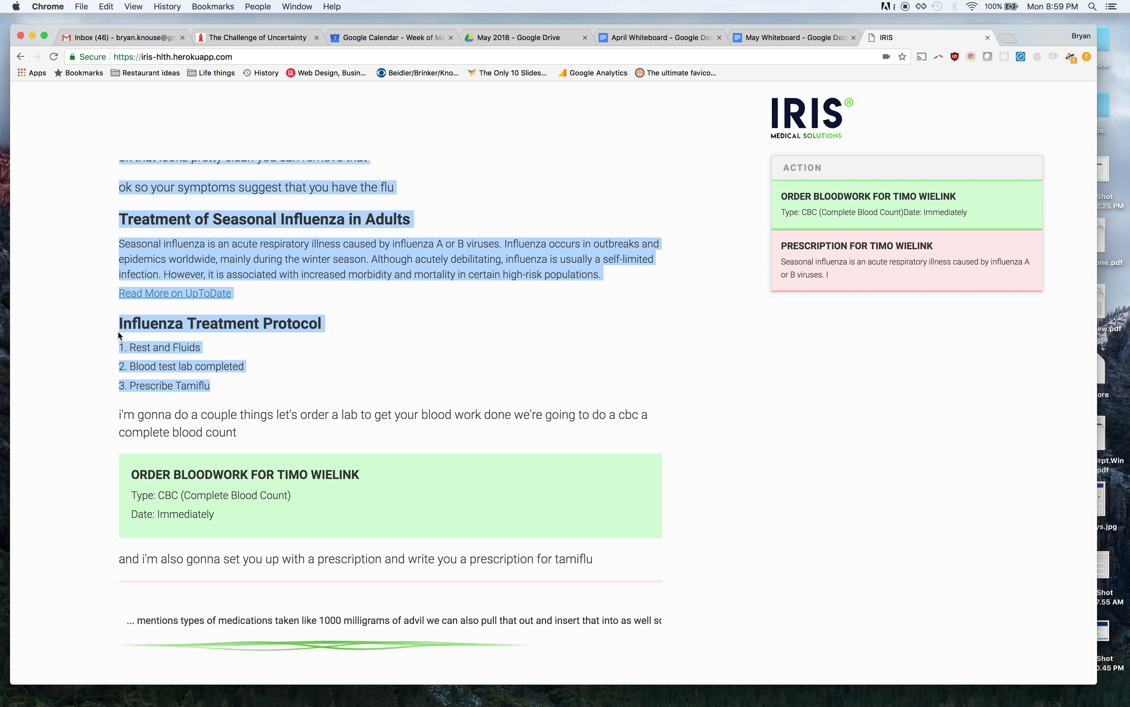
{"action": "left_click", "coordinate": [120, 322]}
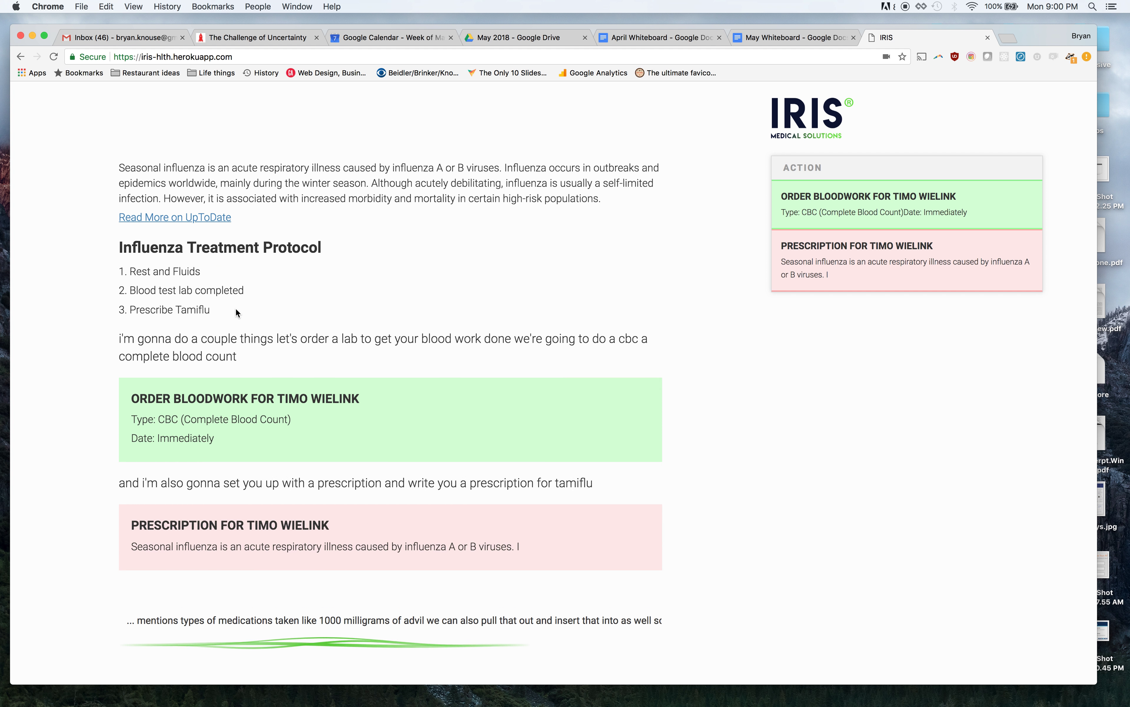
- Highlight the doctor's bloodwork request and the CBC order card in the transcript
{"action": "left_click_drag", "start_coordinate": [182, 338], "coordinate": [323, 351]}
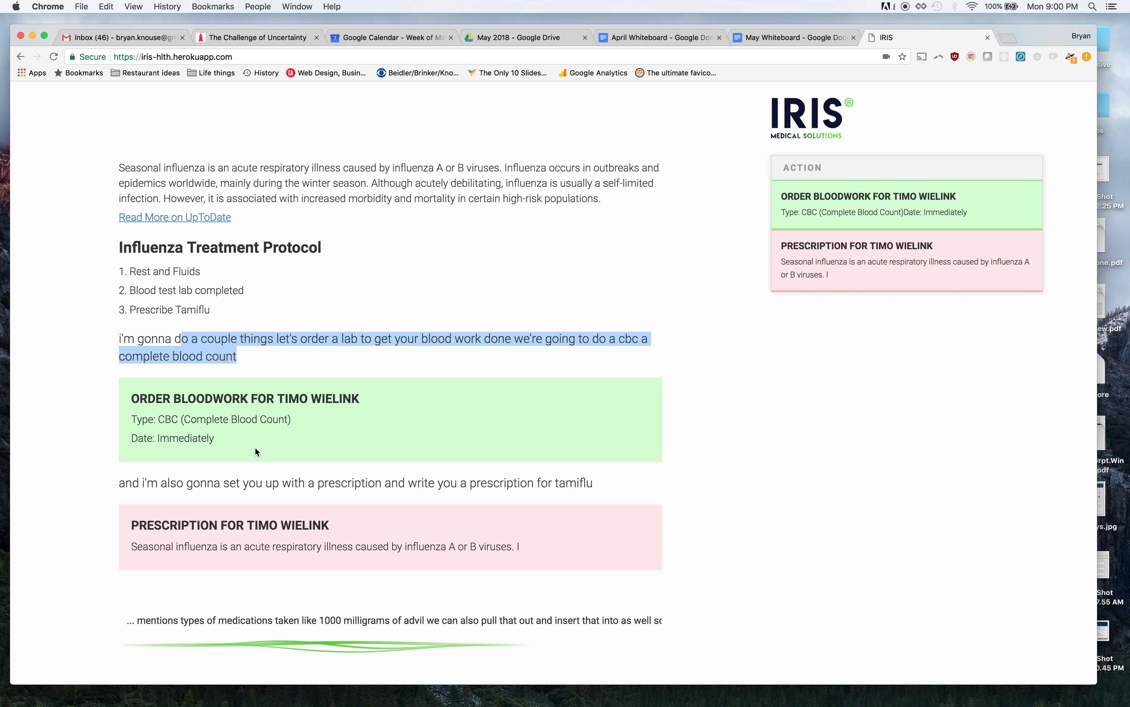
{"action": "left_click_drag", "start_coordinate": [229, 441], "coordinate": [152, 396]}
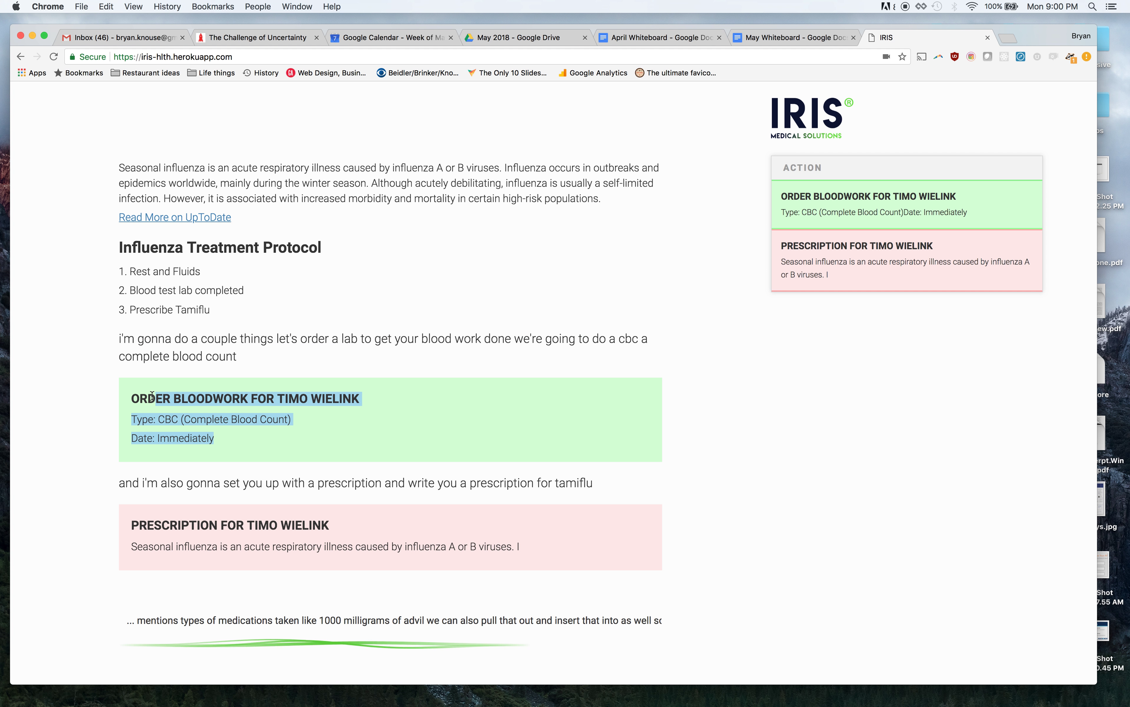
{"action": "left_click", "coordinate": [318, 385]}
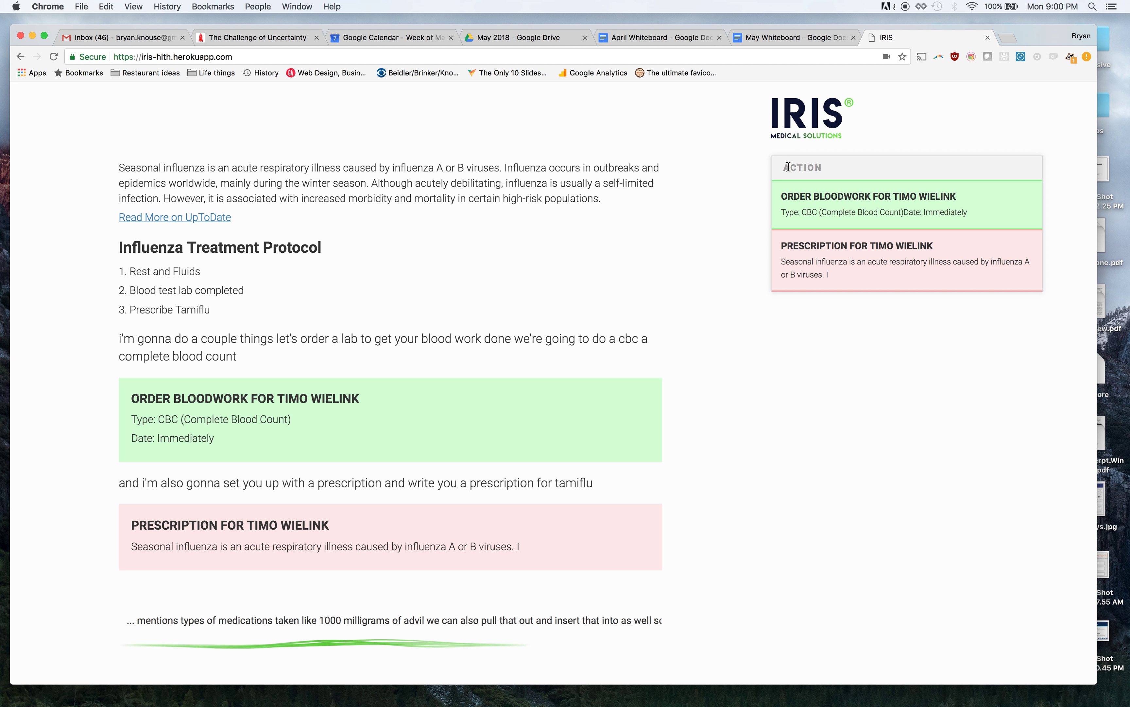
- Highlight the bloodwork and Tamiflu orders listed in the ACTION panel
{"action": "left_click_drag", "start_coordinate": [788, 167], "coordinate": [909, 224]}
{"action": "left_click", "coordinate": [909, 223]}
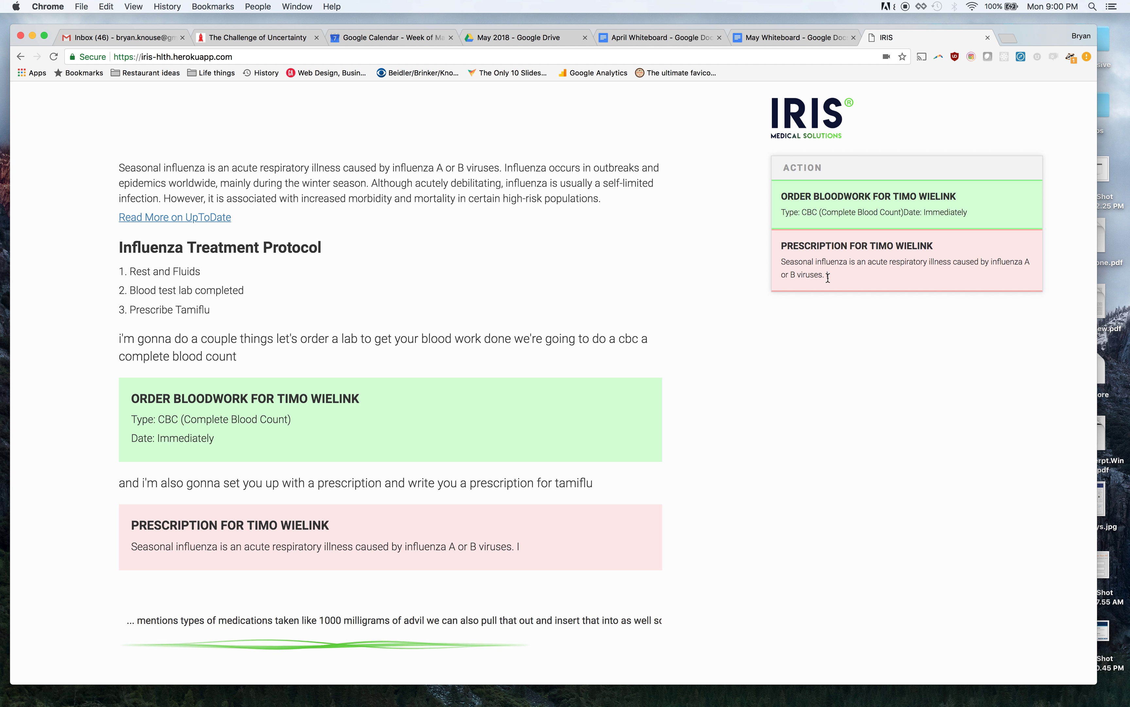
{"action": "left_click_drag", "start_coordinate": [809, 256], "coordinate": [791, 185]}
{"action": "left_click", "coordinate": [791, 186]}
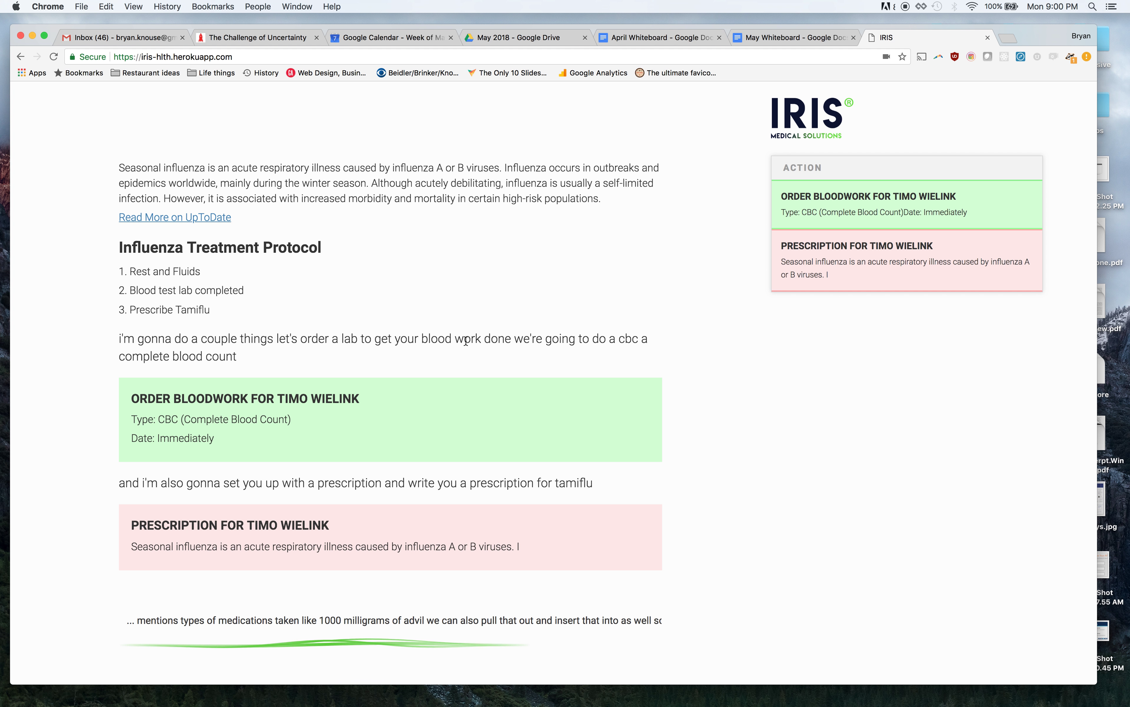
- Load the /explorer gene page and start a spoken query there
{"action": "left_click", "coordinate": [286, 55]}
{"action": "left_click", "coordinate": [286, 54]}
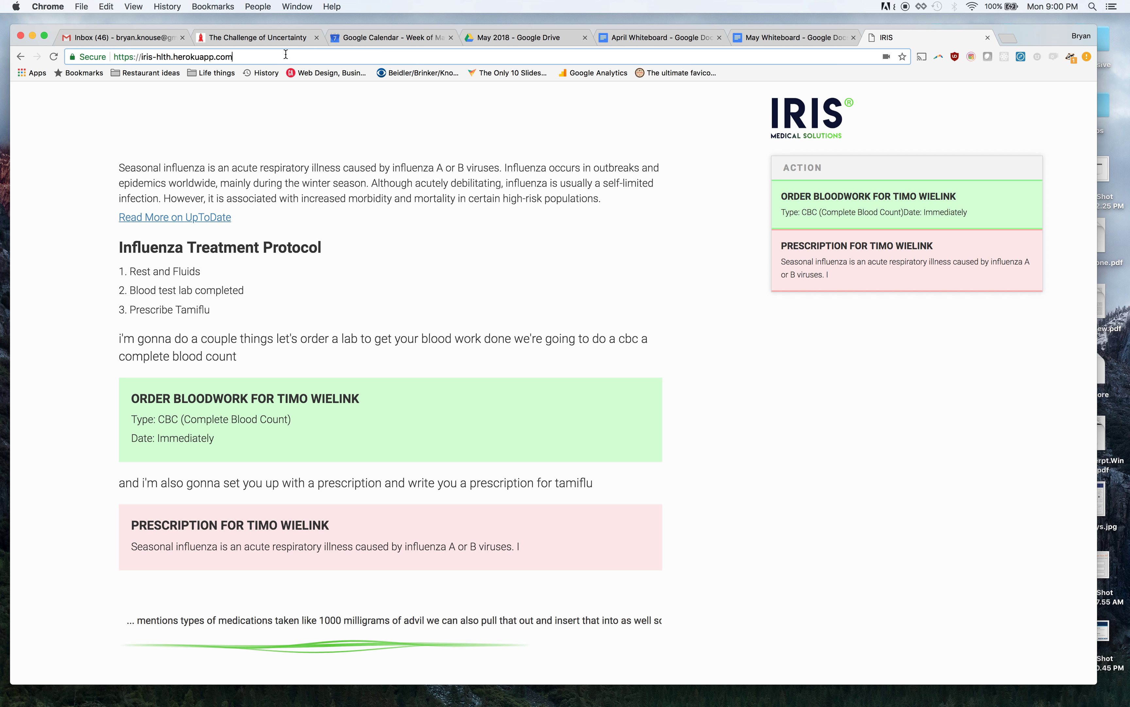
{"action": "type", "text": "/explorer"}
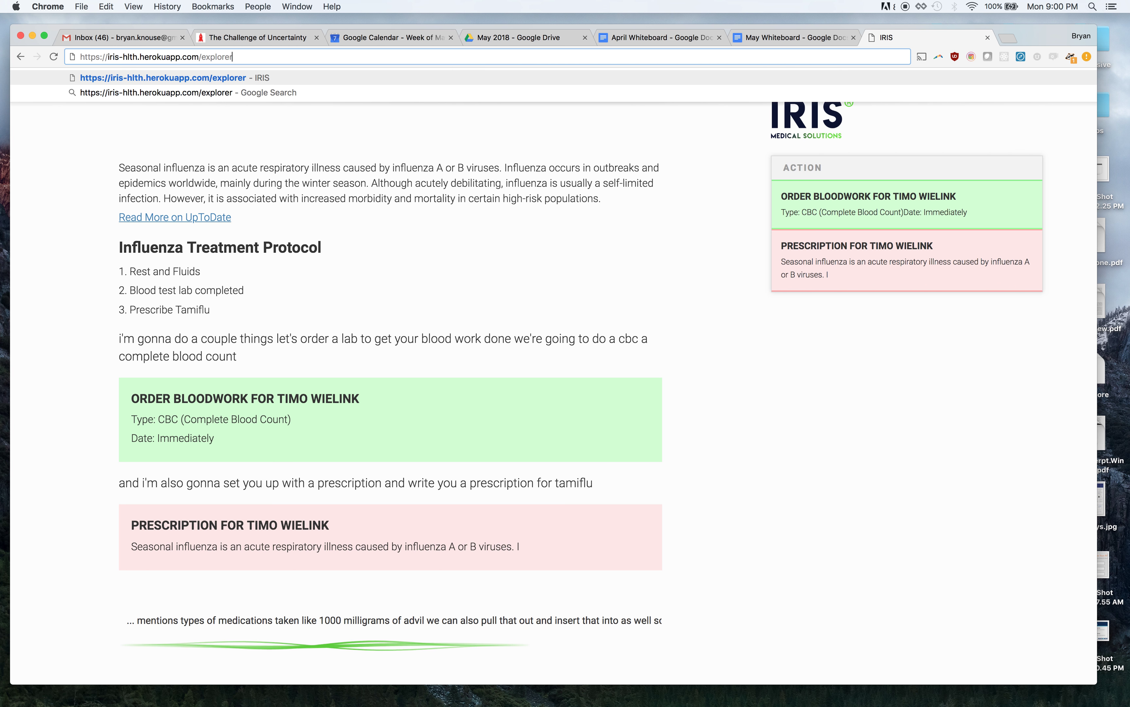
{"action": "key", "text": "Return"}
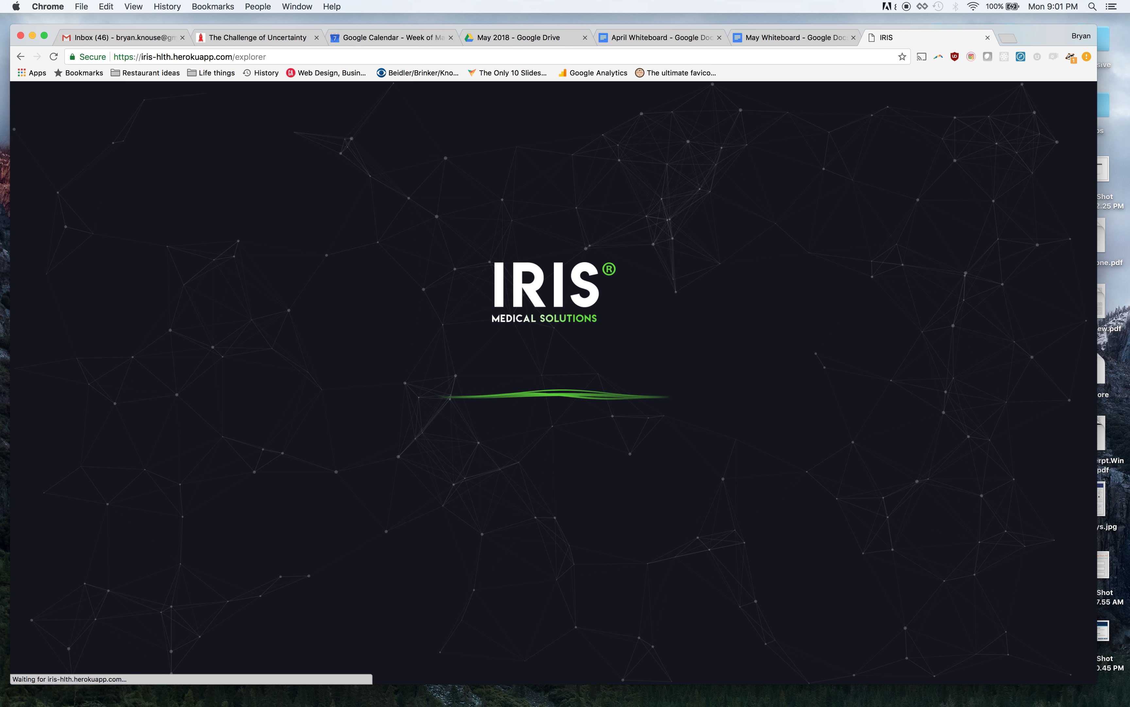
{"action": "left_click", "coordinate": [486, 353]}
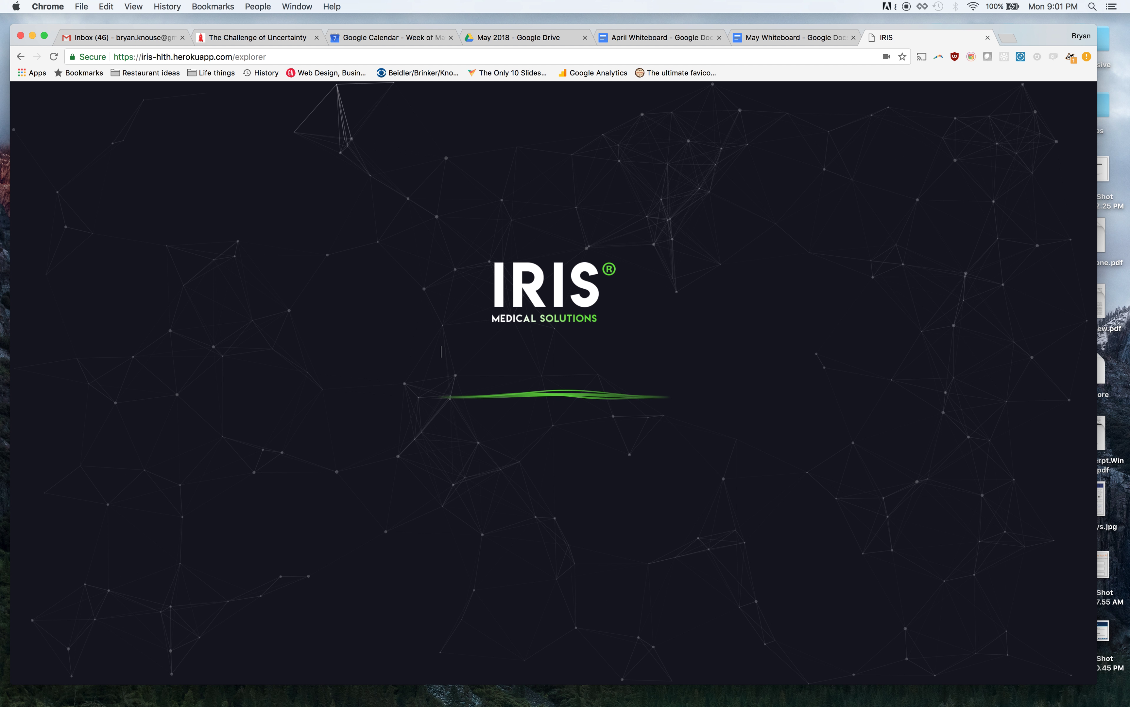
{"action": "key", "text": "Return"}
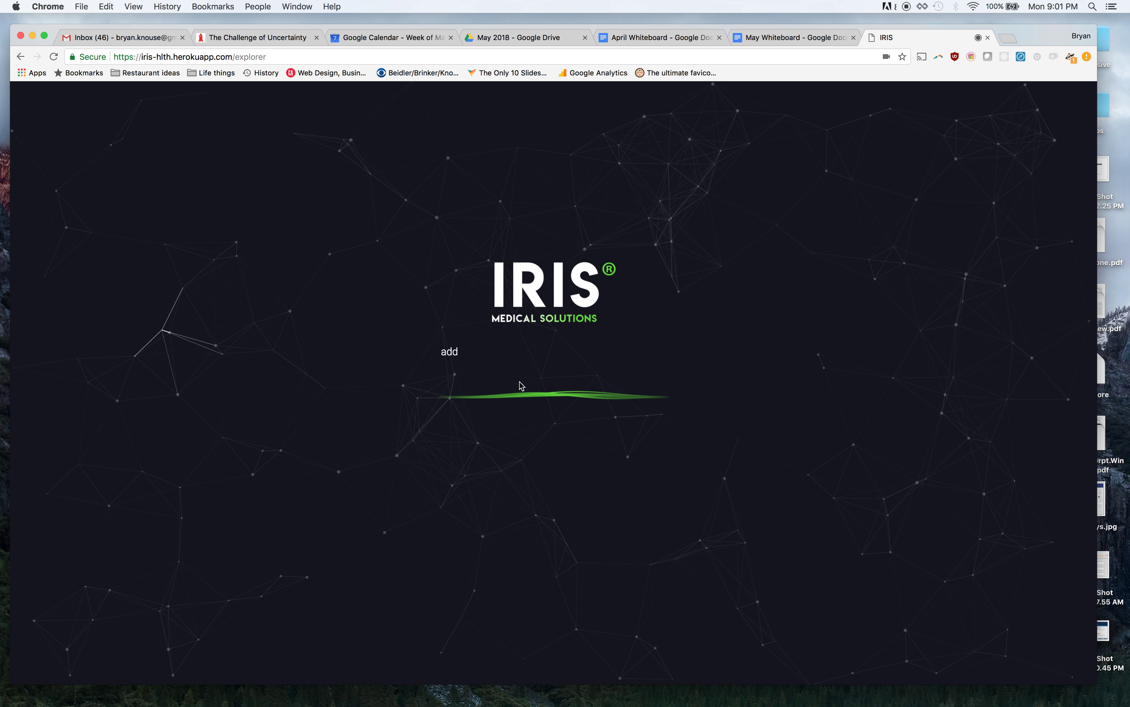
- Change 'explorer' to 'profile' in the address to load the DNA profile page
{"action": "double_click", "coordinate": [251, 57]}
{"action": "type", "text": "profile"}
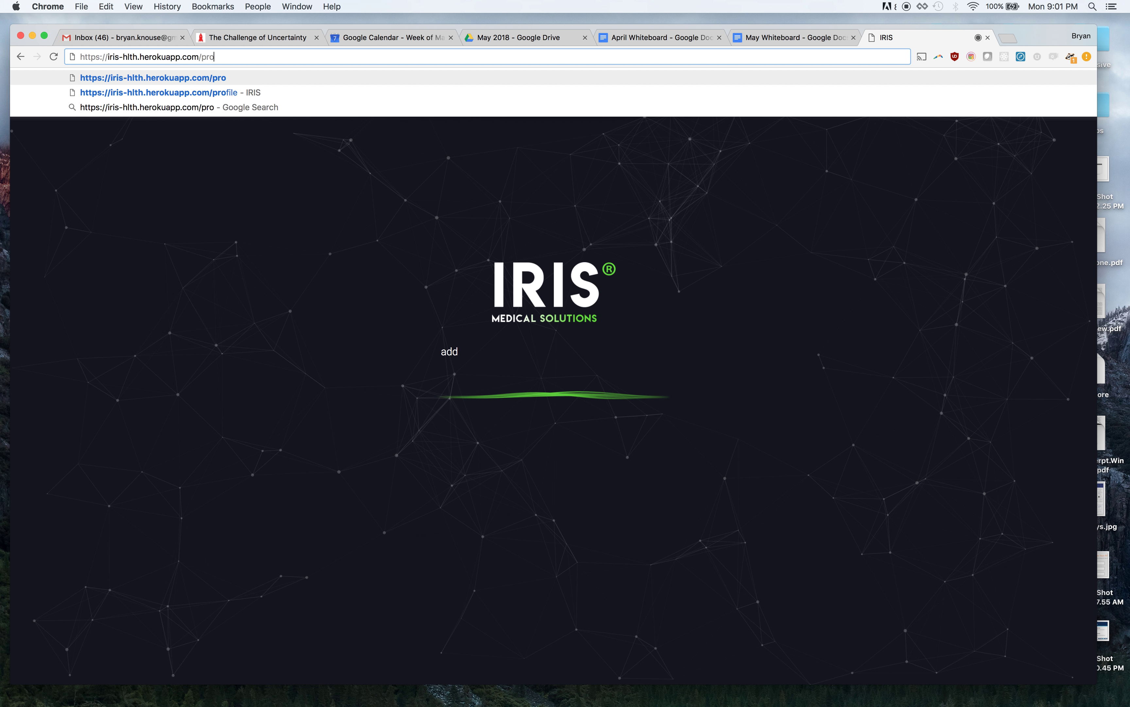
{"action": "key", "text": "Return"}
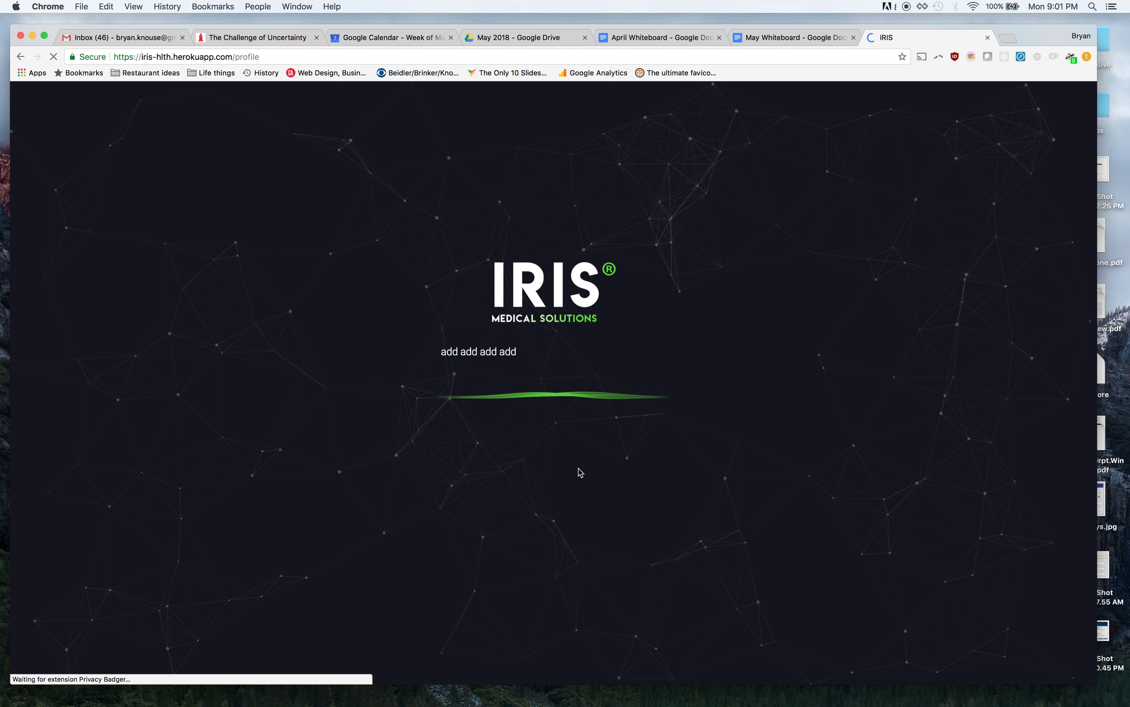
- Browse the trait grid and enter the query 'what is my lactose intolerance'
{"action": "scroll", "coordinate": [373, 362], "scroll_direction": "down", "scroll_amount": 10}
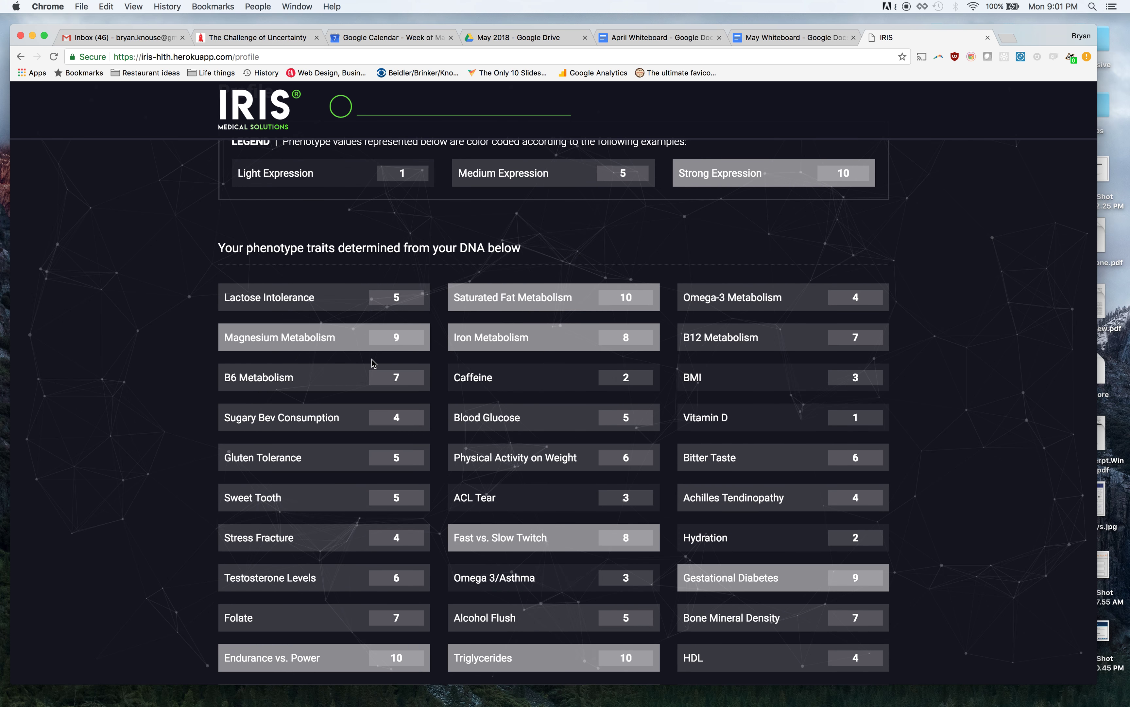
{"action": "scroll", "coordinate": [374, 362], "scroll_direction": "down", "scroll_amount": 3}
{"action": "scroll", "coordinate": [373, 362], "scroll_direction": "up", "scroll_amount": 12}
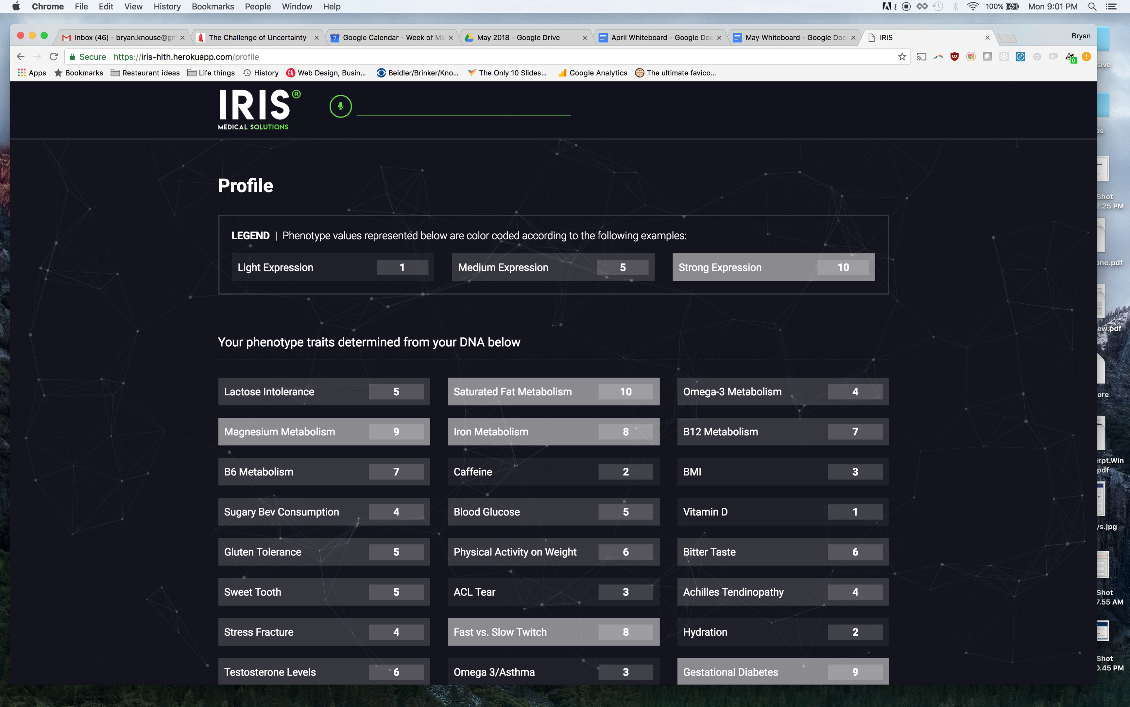
{"action": "type", "text": "what is my lactose intolerance"}
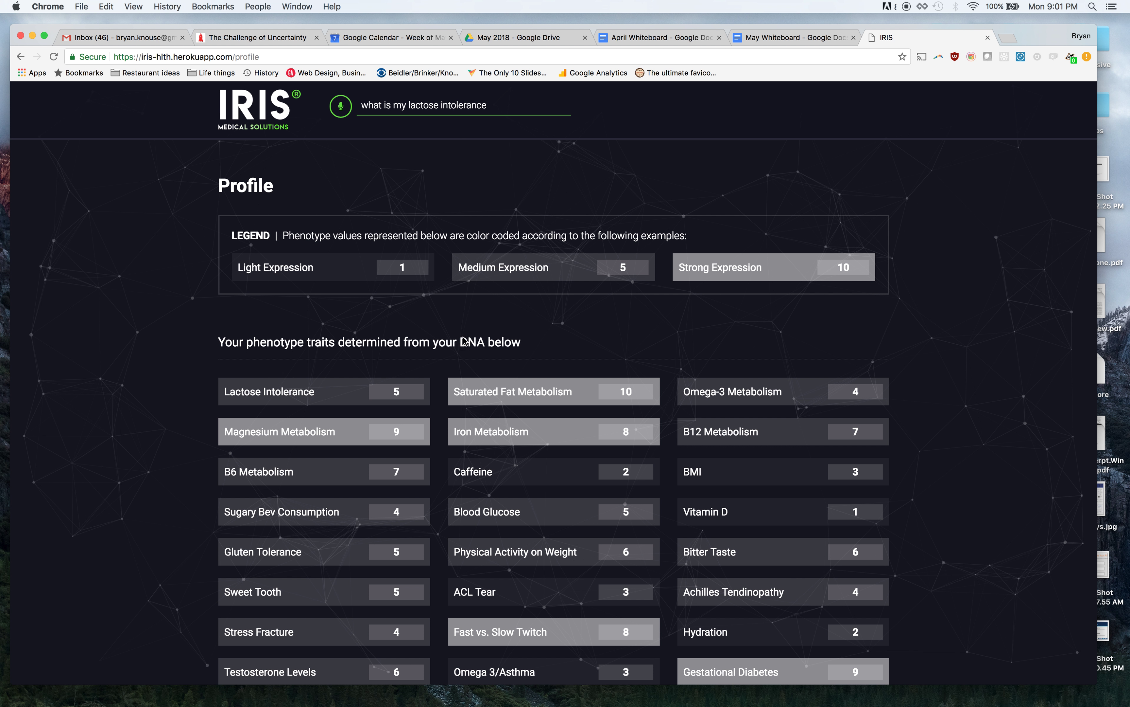
{"action": "scroll", "coordinate": [506, 382], "scroll_direction": "down", "scroll_amount": 2}
{"action": "scroll", "coordinate": [506, 381], "scroll_direction": "down", "scroll_amount": 3}
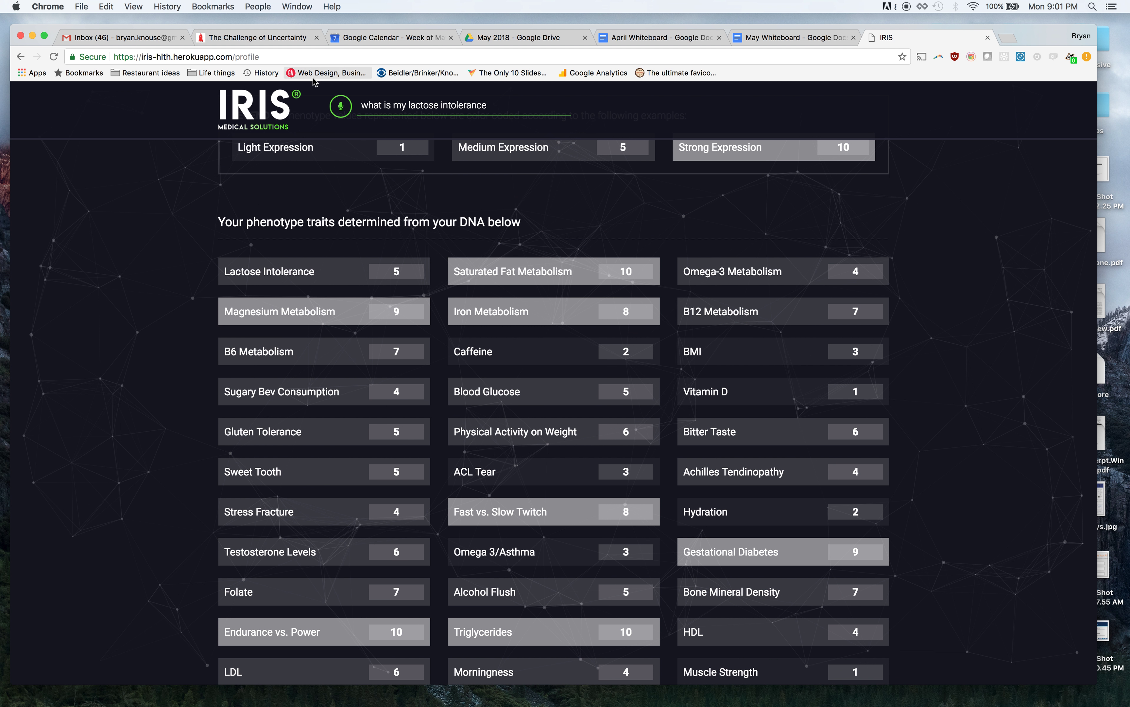
{"action": "double_click", "coordinate": [252, 57]}
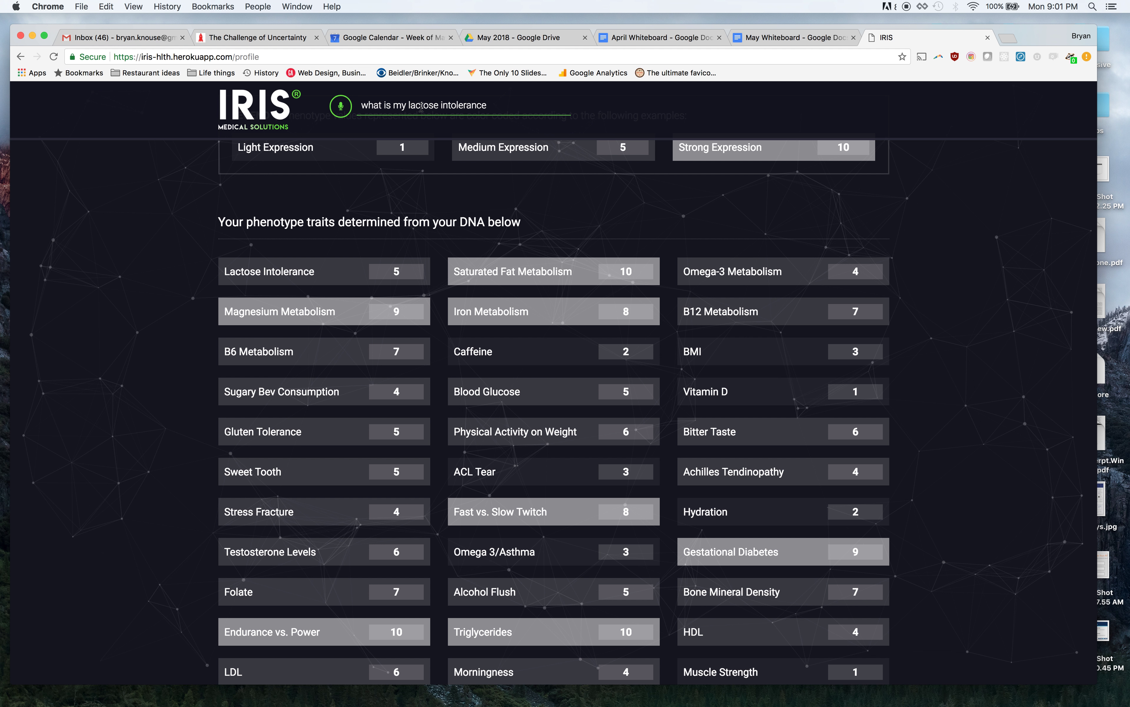
- Go to the explorer page, search 'aldh1', and start voice listening
{"action": "type", "text": "explorer"}
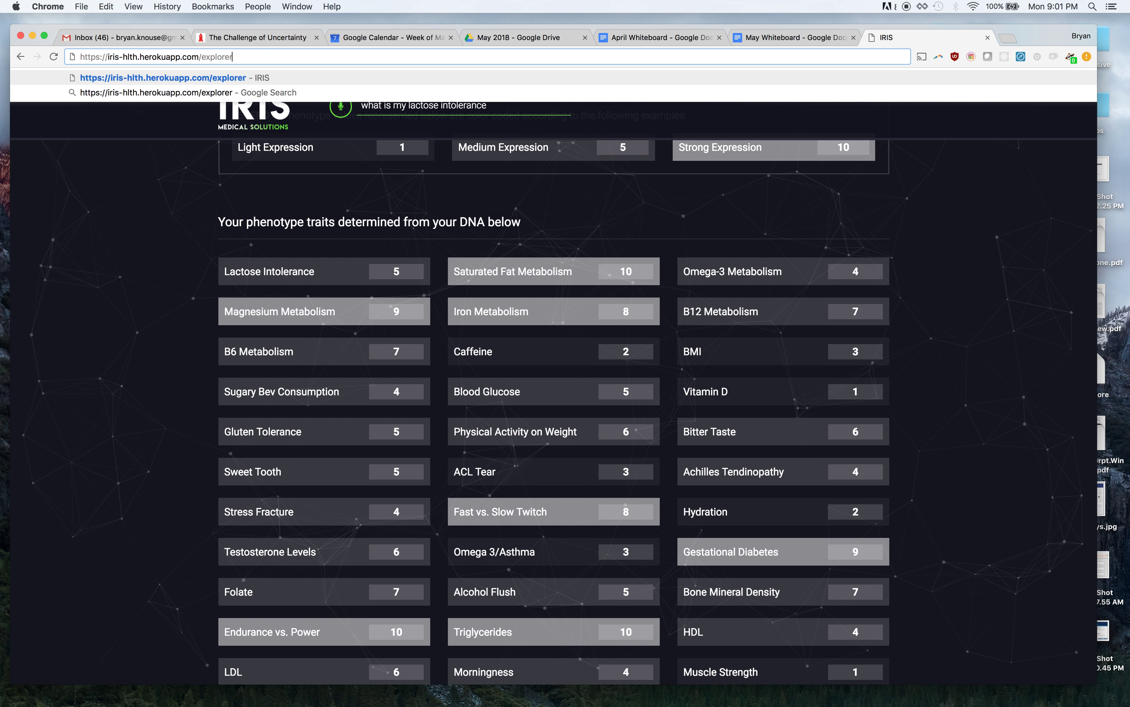
{"action": "key", "text": "Return"}
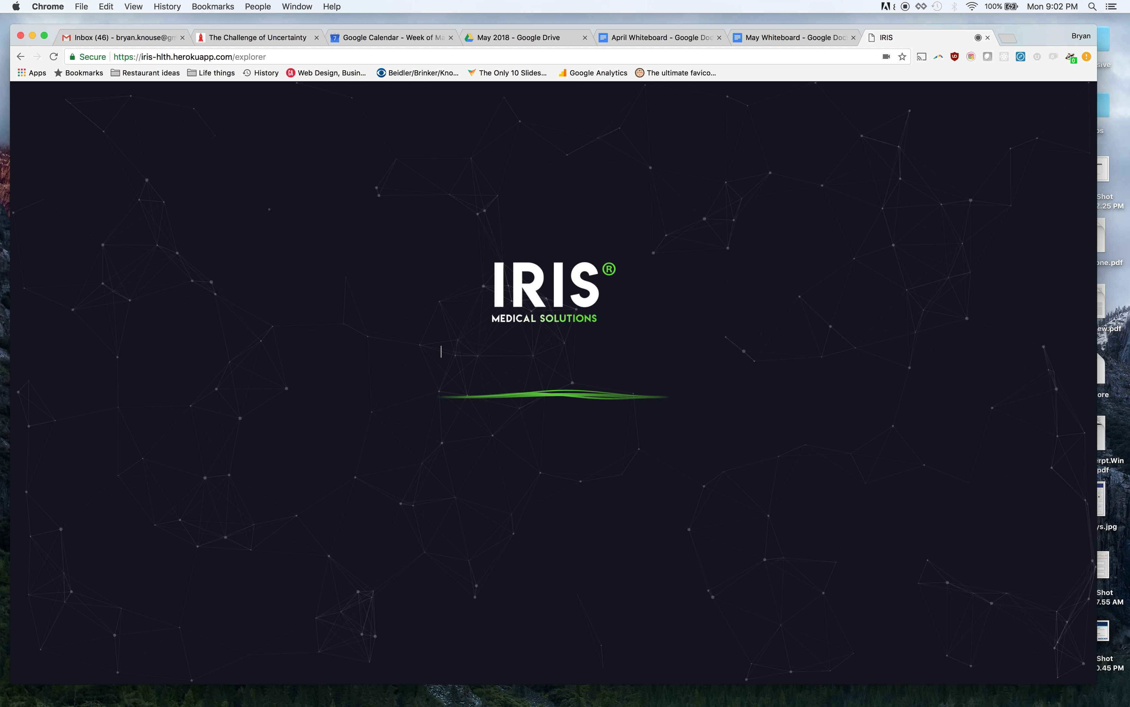
{"action": "type", "text": "aldh1"}
{"action": "key", "text": "Return"}
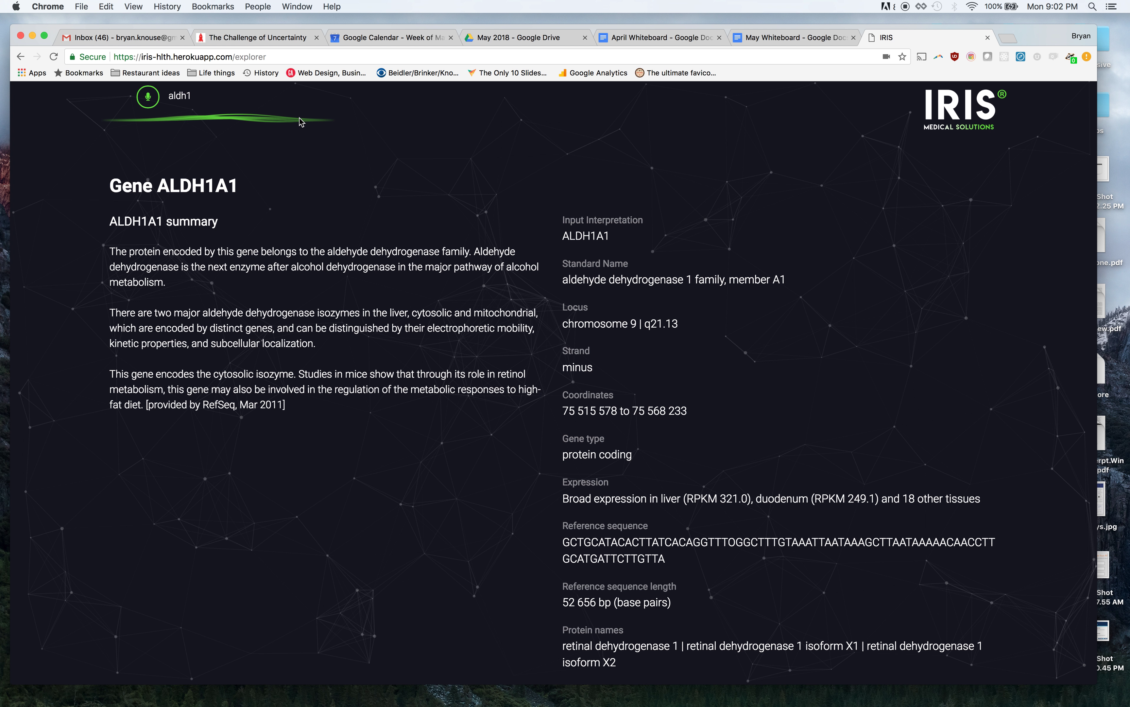
{"action": "left_click", "coordinate": [147, 96]}
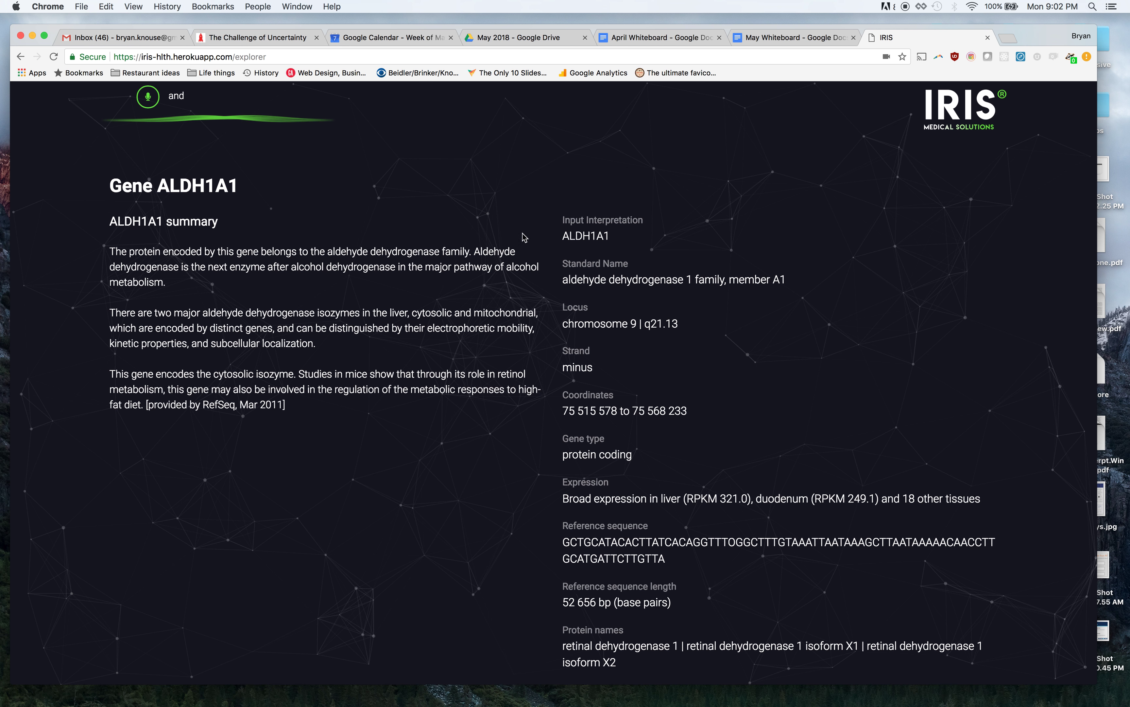
- Point the address at the 'iris' site root to reload the main visit page
{"action": "left_click", "coordinate": [250, 56]}
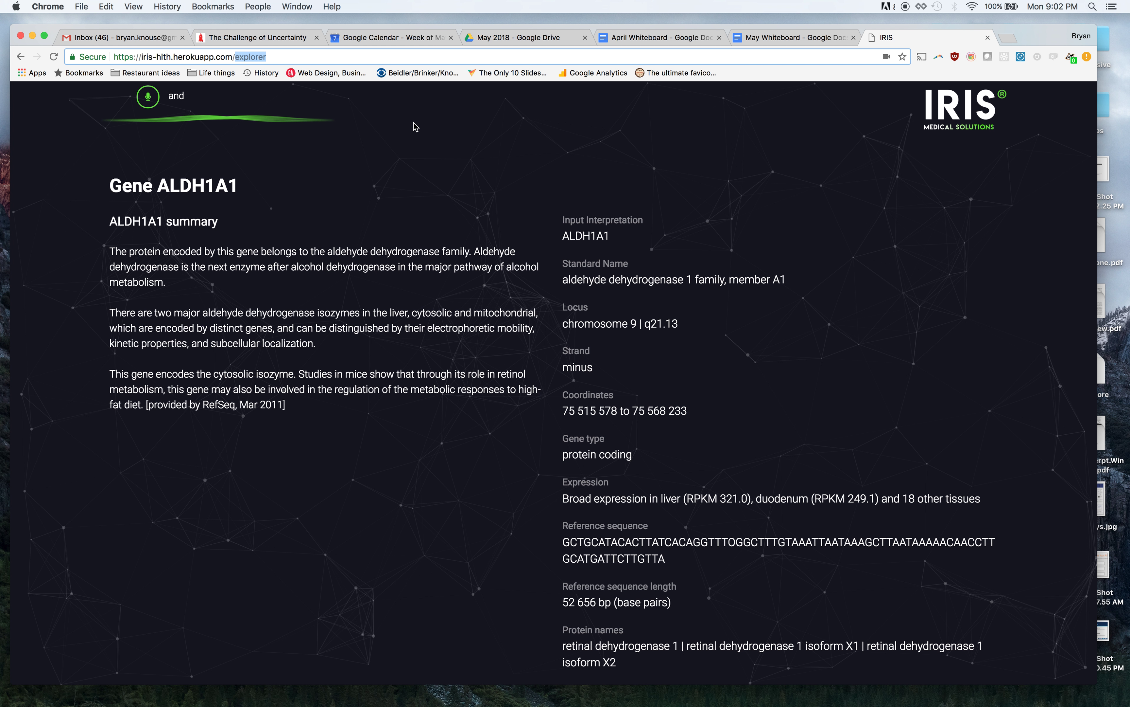
{"action": "type", "text": "iris"}
{"action": "key", "text": "Return"}
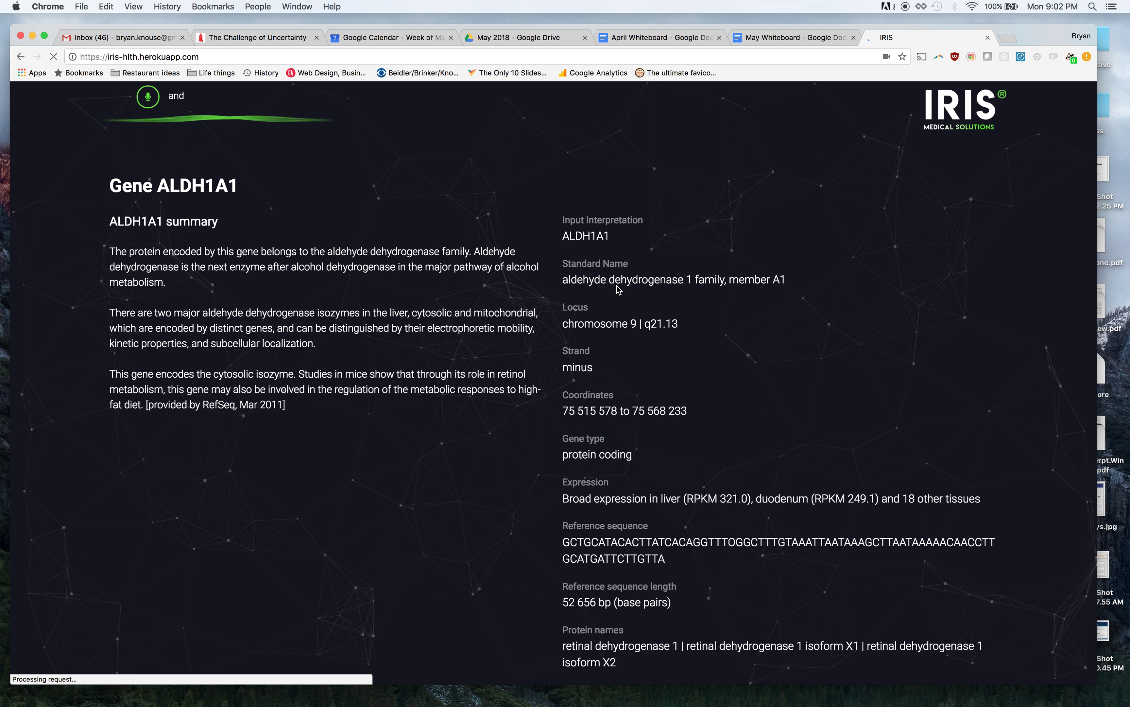